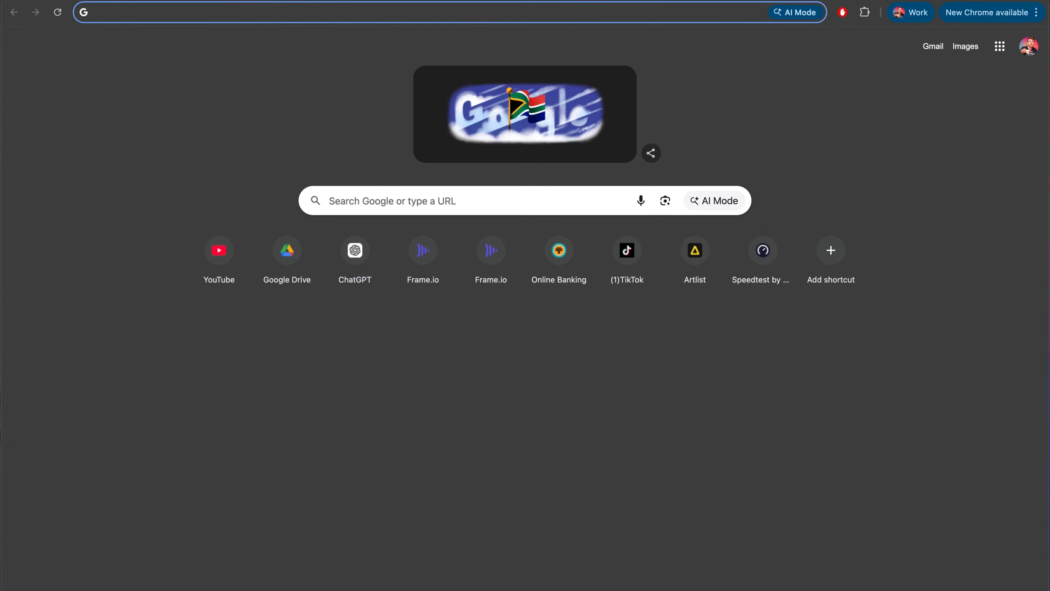
Open claude.ai to get the Claude desktop app and start a new chat in the app.
{"action": "type", "text": "claude.ai"}
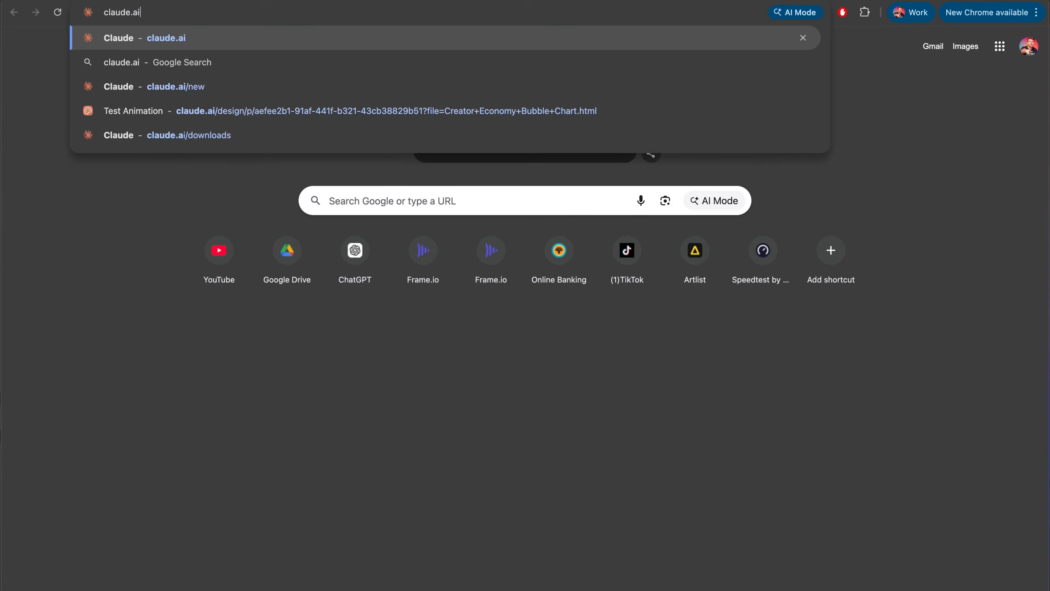
{"action": "key", "text": "Return"}
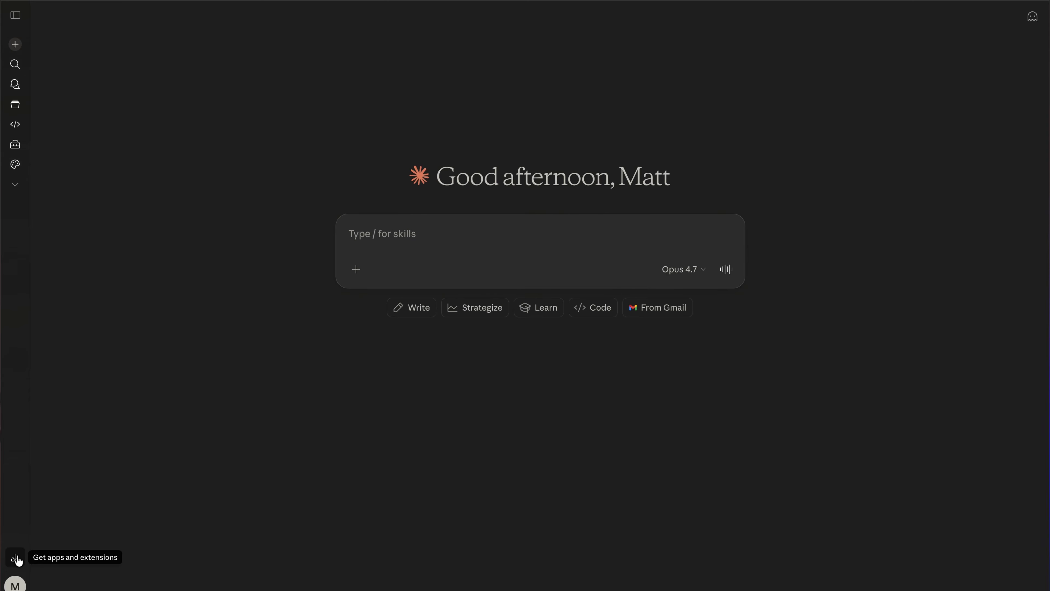
{"action": "left_click", "coordinate": [16, 558]}
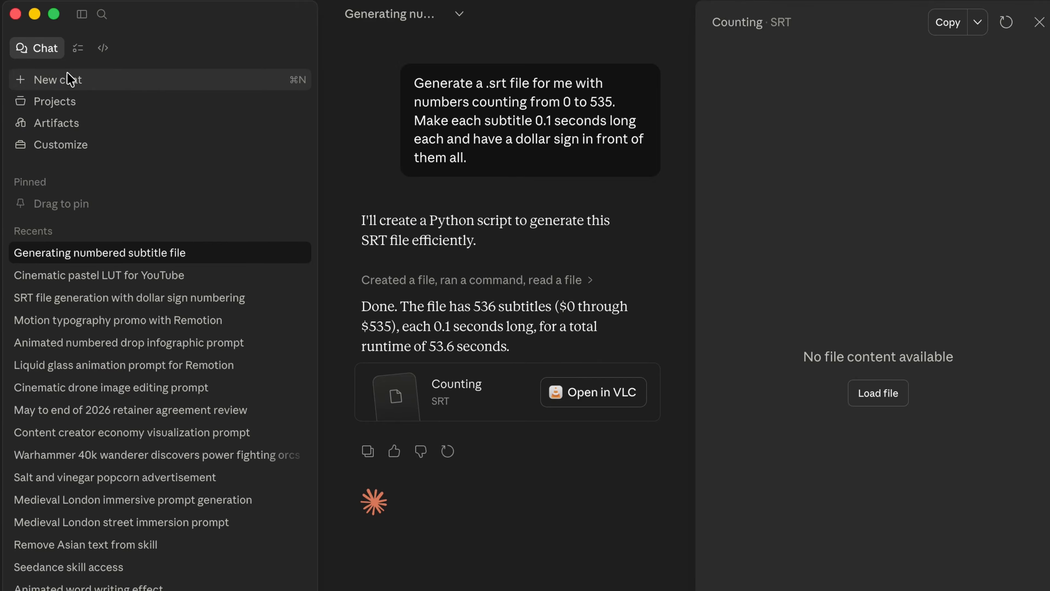
{"action": "left_click", "coordinate": [71, 78]}
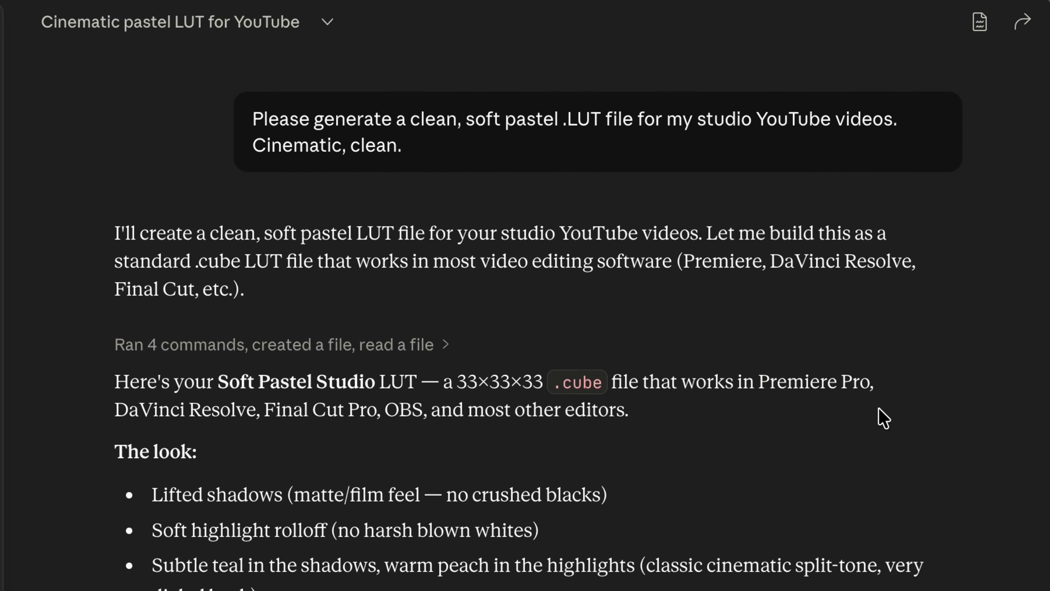
Review the generated soft pastel LUT and save it as Soft_Pastel_Studio.cube in Downloads, replacing the existing file.
{"action": "scroll", "coordinate": [883, 418], "scroll_direction": "down", "scroll_amount": 5}
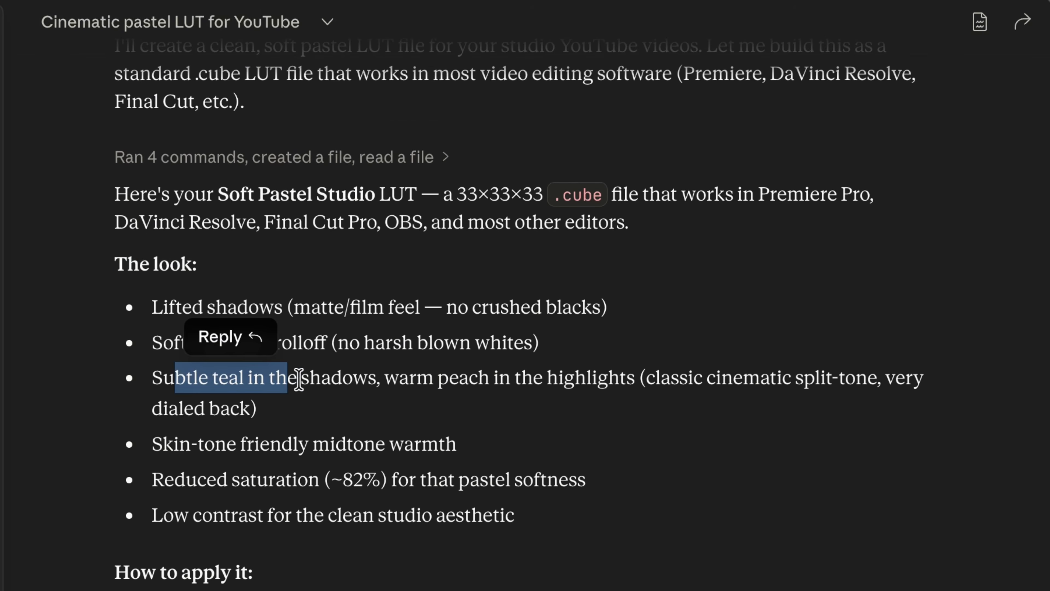
{"action": "scroll", "coordinate": [284, 369], "scroll_direction": "down", "scroll_amount": 2}
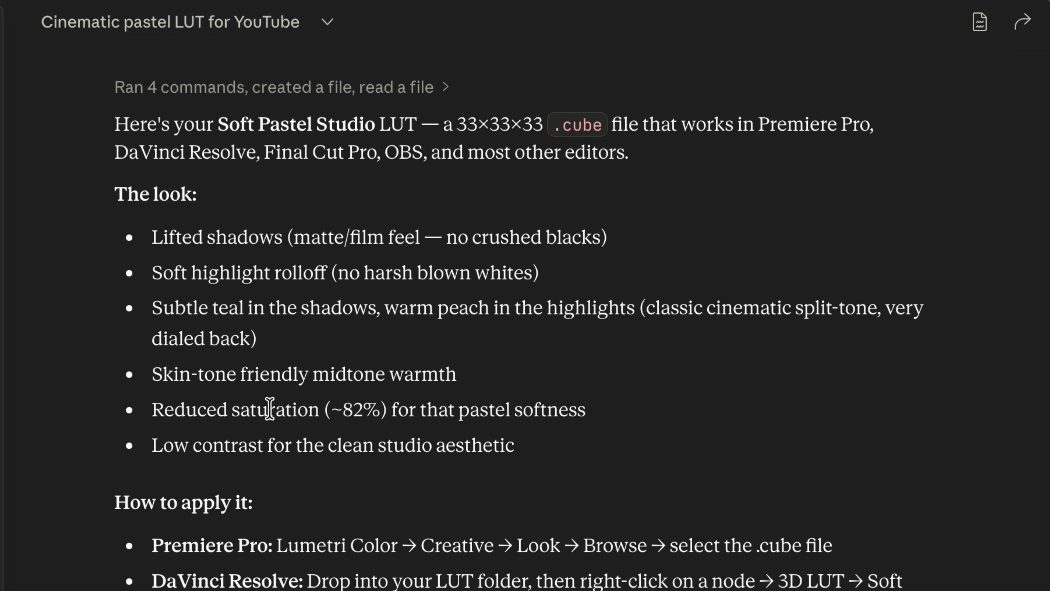
{"action": "left_click", "coordinate": [534, 447]}
{"action": "scroll", "coordinate": [539, 455], "scroll_direction": "down", "scroll_amount": 5}
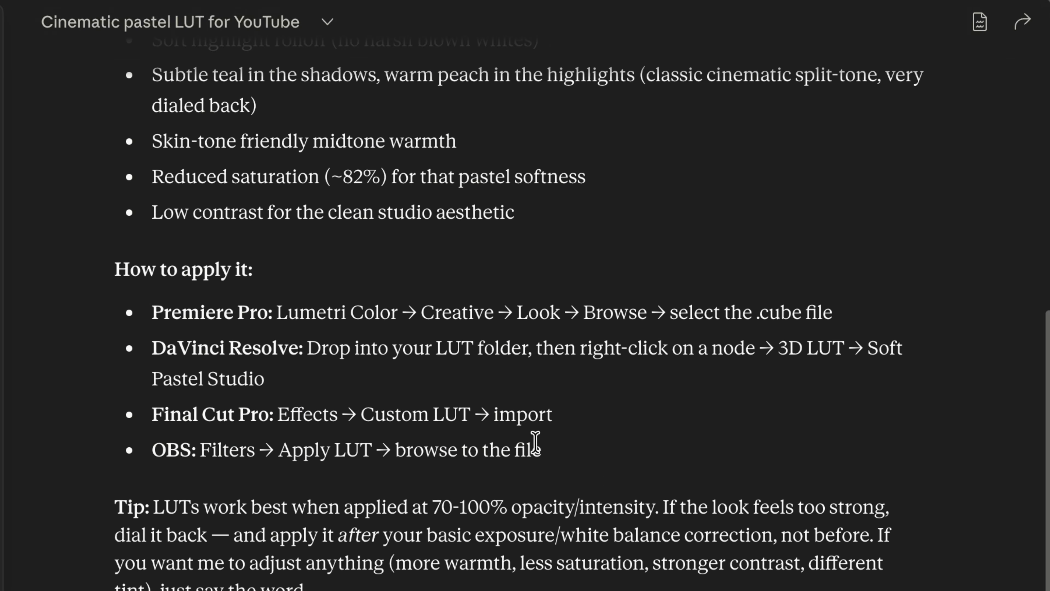
{"action": "scroll", "coordinate": [536, 442], "scroll_direction": "down", "scroll_amount": 4}
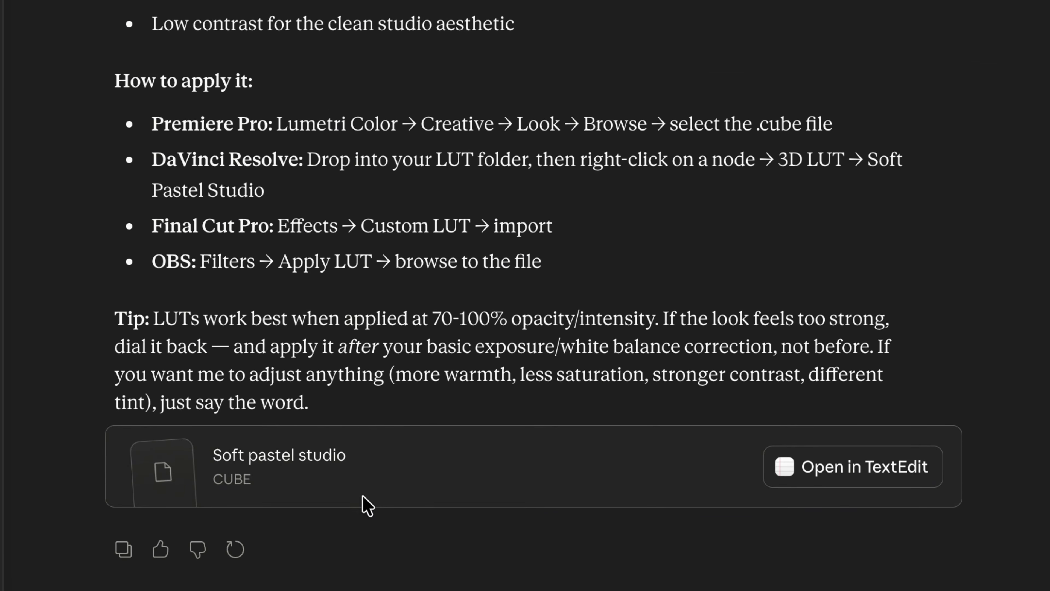
{"action": "left_click", "coordinate": [435, 488]}
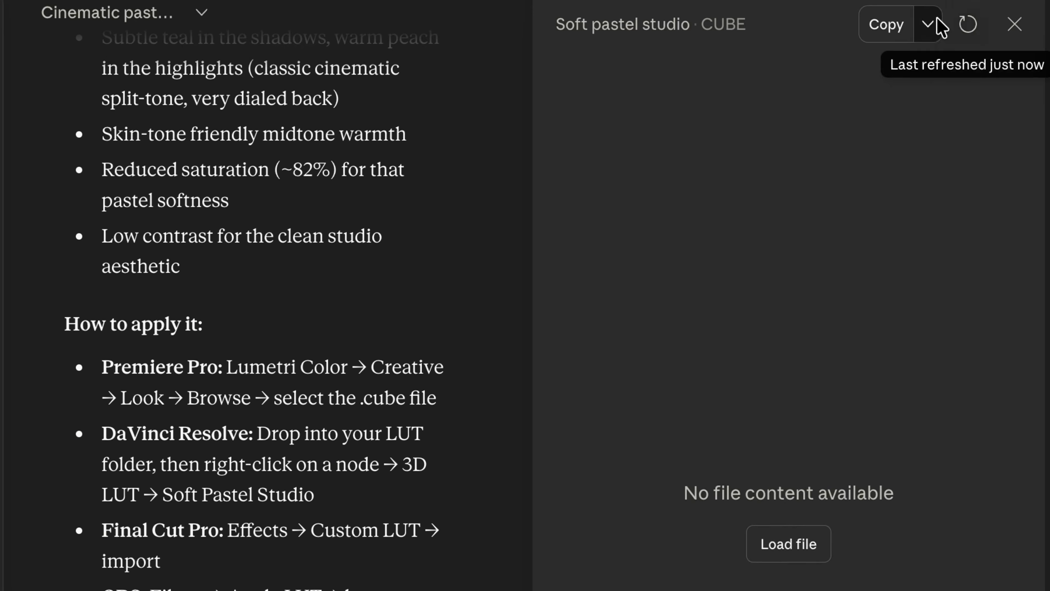
{"action": "left_click", "coordinate": [930, 27]}
{"action": "left_click", "coordinate": [877, 99]}
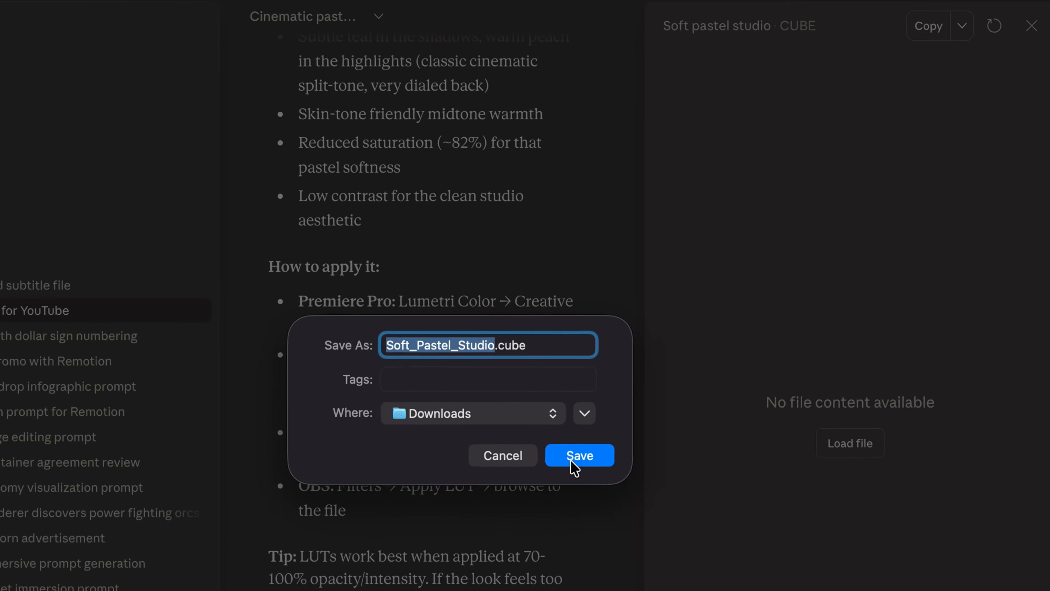
{"action": "key", "text": "Return"}
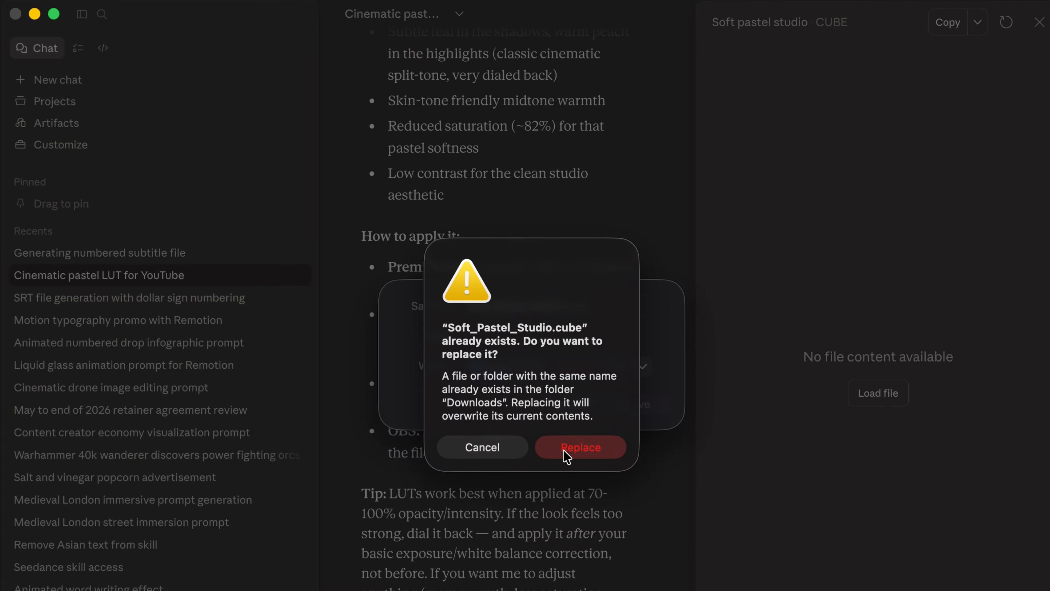
{"action": "left_click", "coordinate": [580, 447]}
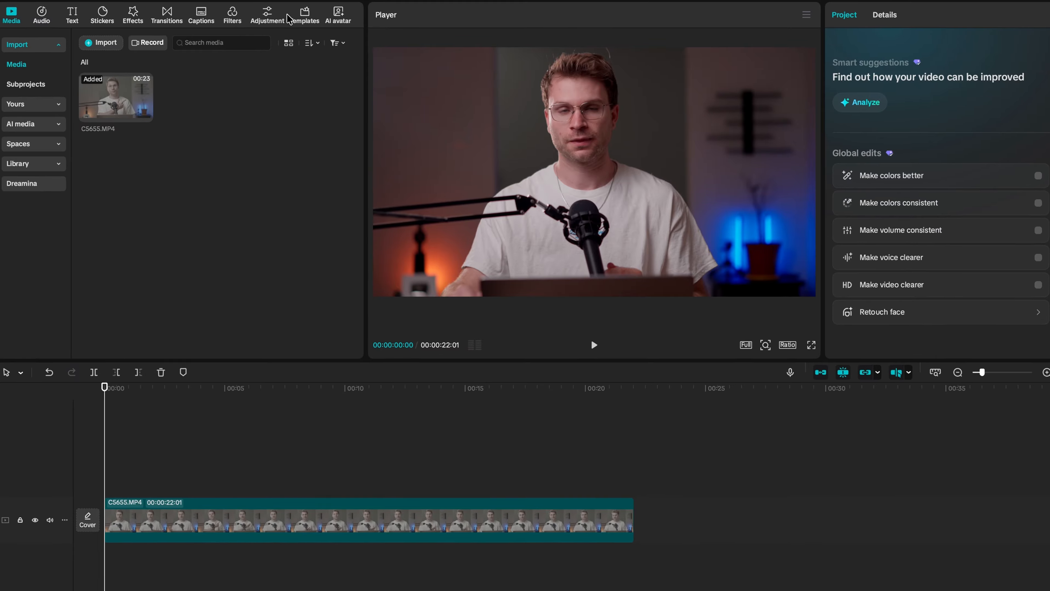
In CapCut, import Soft_Pastel_Studio.cube from Downloads as a LUT resource.
{"action": "left_click", "coordinate": [267, 16]}
{"action": "left_click", "coordinate": [22, 88]}
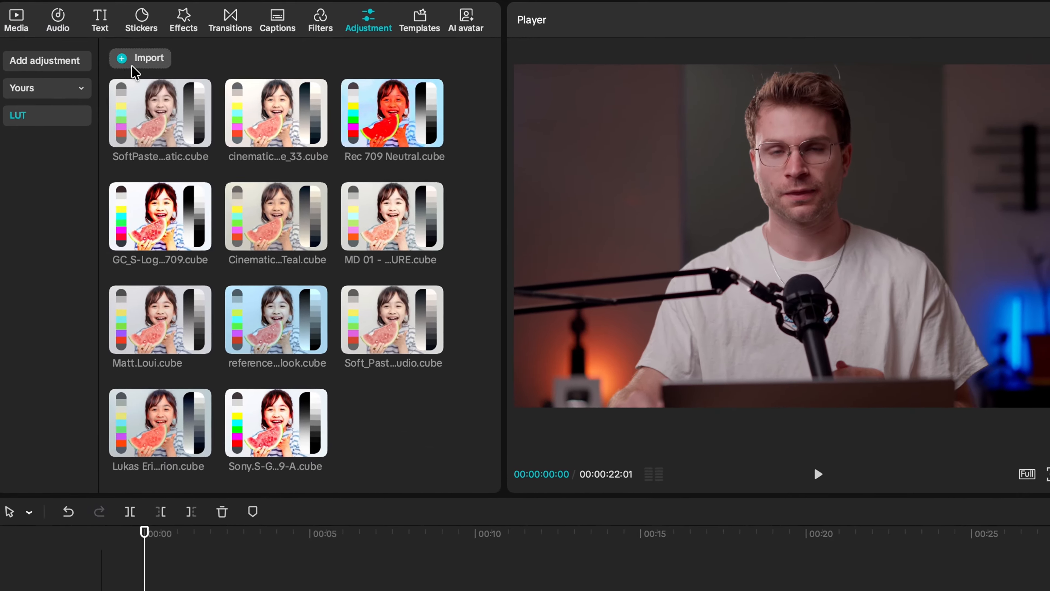
{"action": "left_click", "coordinate": [138, 58]}
{"action": "left_click", "coordinate": [506, 274]}
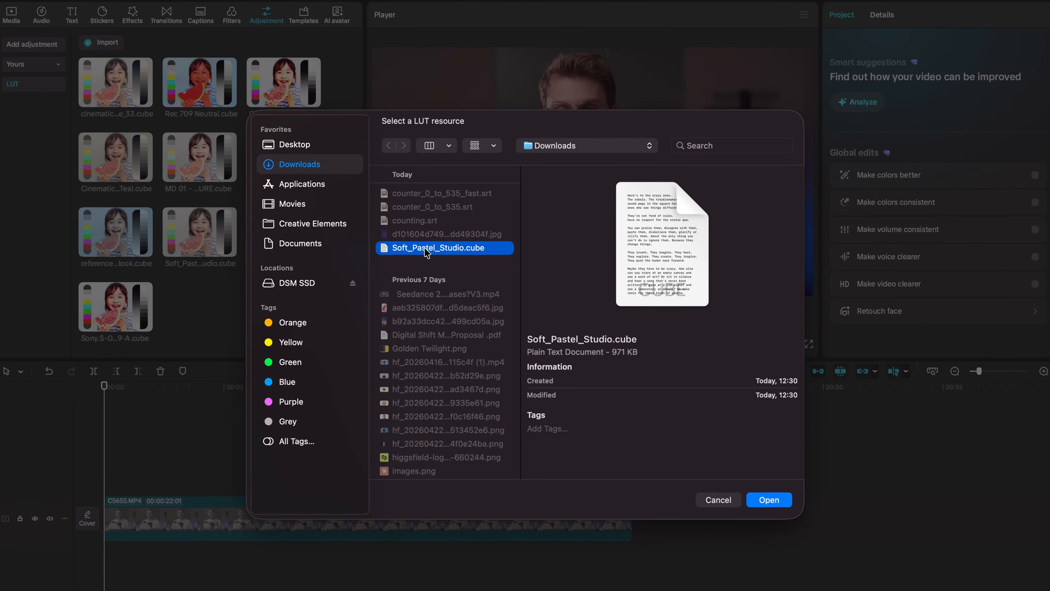
{"action": "left_click", "coordinate": [764, 499]}
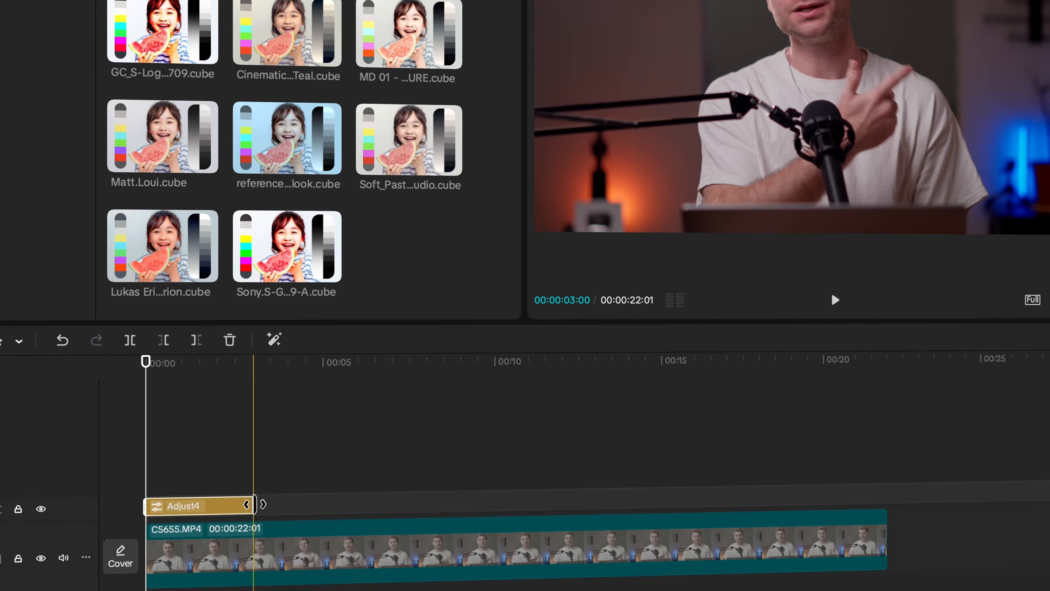
Extend the Soft_Pastel_Studio adjustment layer over the entire C5655.MP4 clip and reduce its LUT intensity.
{"action": "left_click_drag", "start_coordinate": [256, 505], "coordinate": [877, 446]}
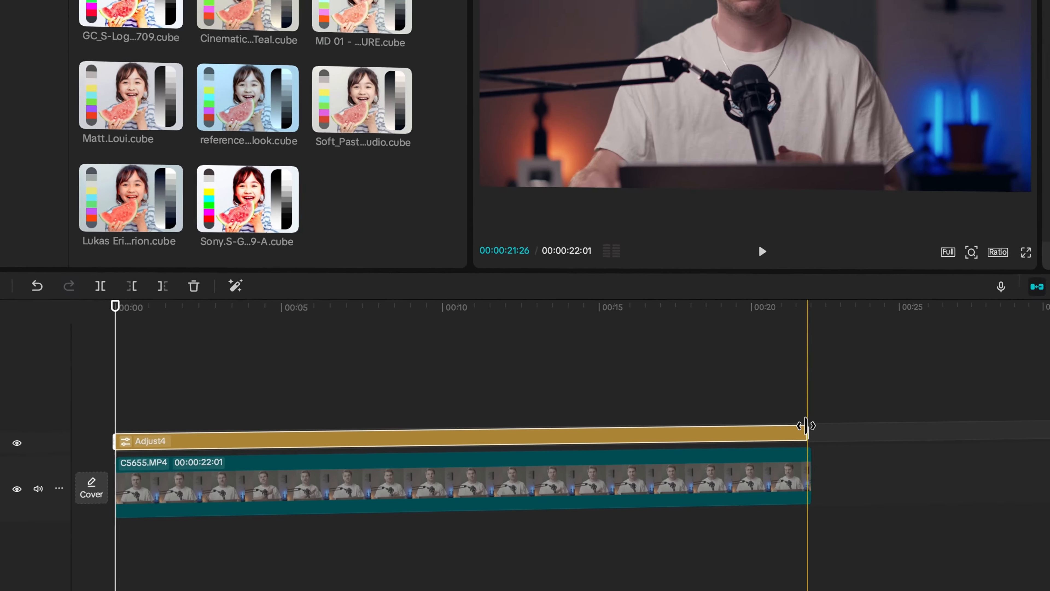
{"action": "left_click_drag", "start_coordinate": [806, 426], "coordinate": [811, 426]}
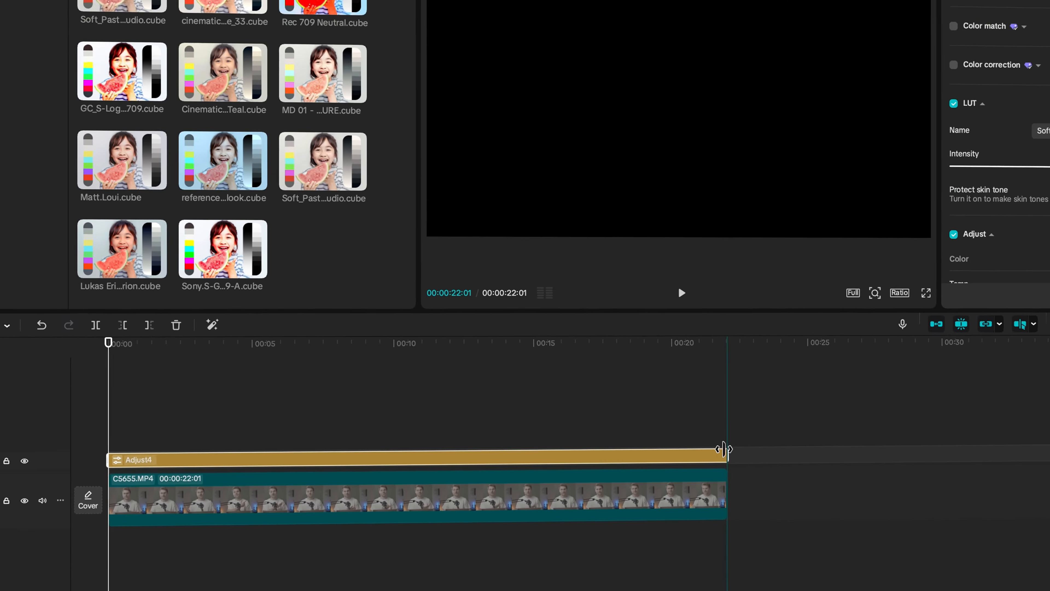
{"action": "left_click", "coordinate": [592, 436]}
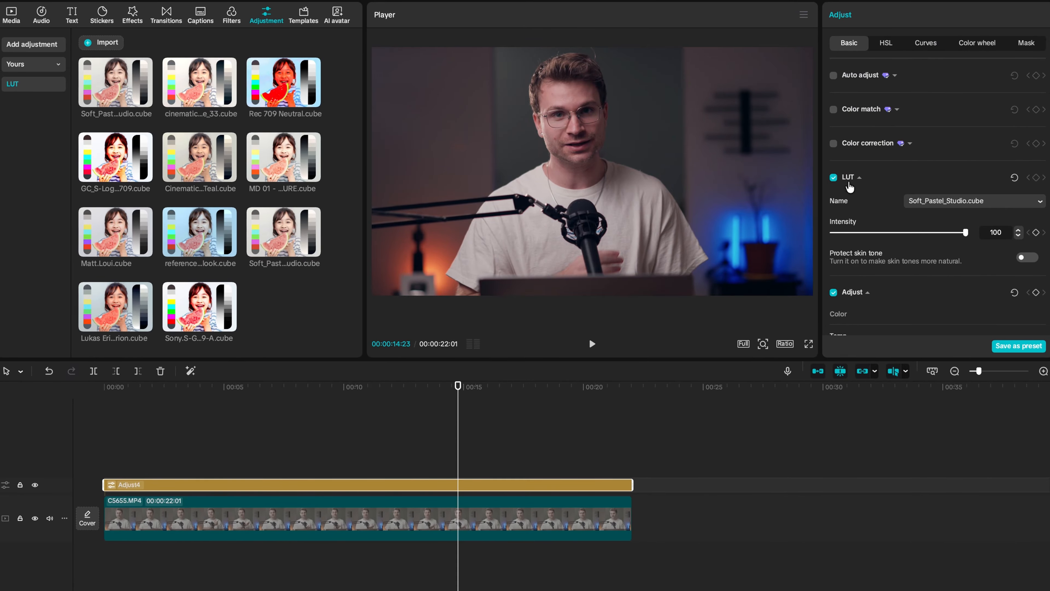
{"action": "left_click_drag", "start_coordinate": [965, 234], "coordinate": [887, 234]}
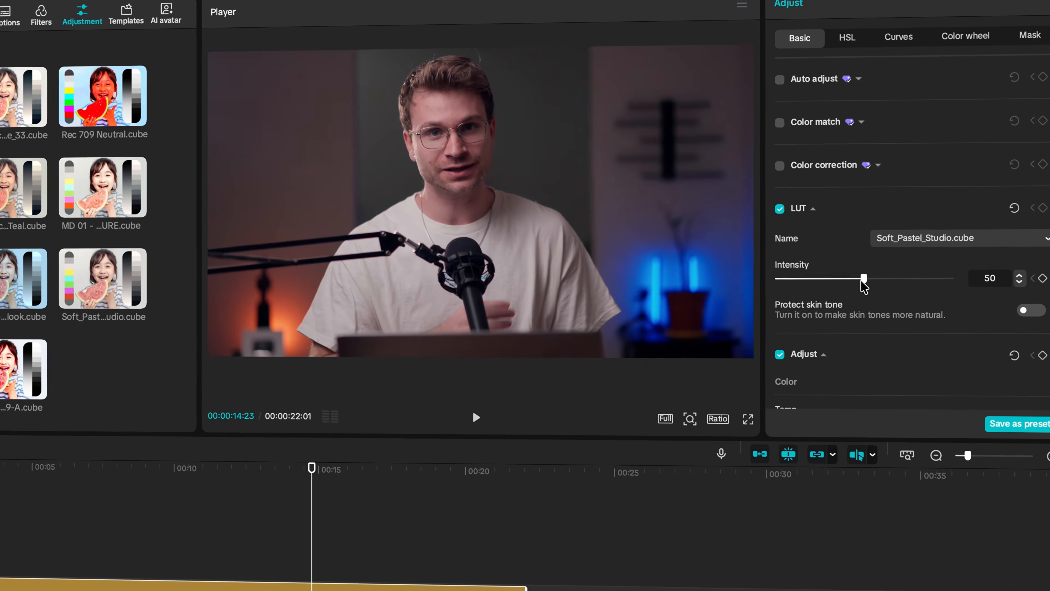
{"action": "left_click_drag", "start_coordinate": [835, 302], "coordinate": [849, 302]}
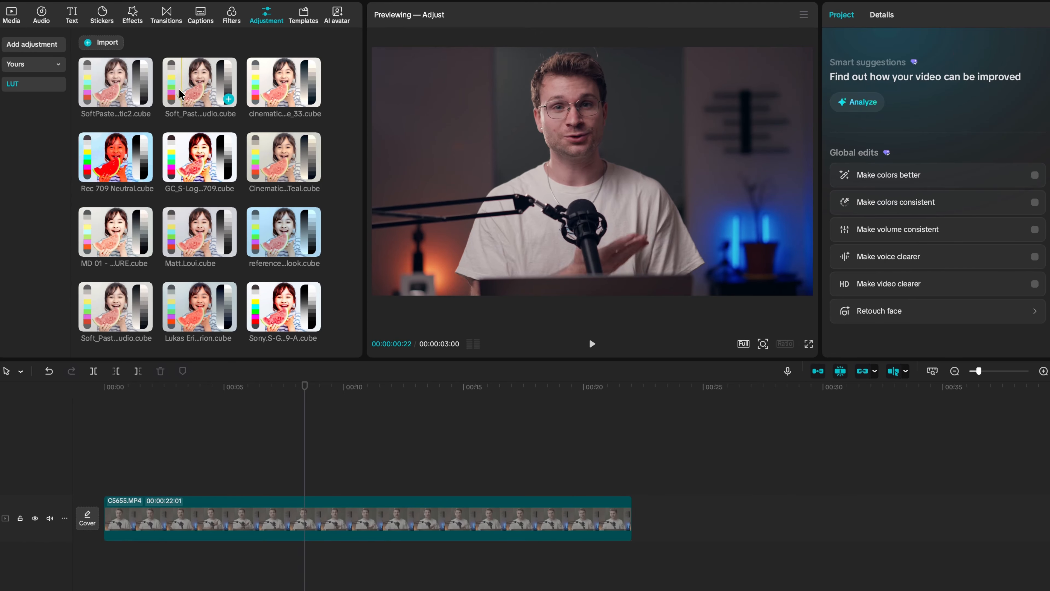
Add the SoftPastelCinematic2.cube LUT above the C5655.MP4 clip and stretch it to the clip's full length.
{"action": "left_click_drag", "start_coordinate": [117, 94], "coordinate": [134, 467]}
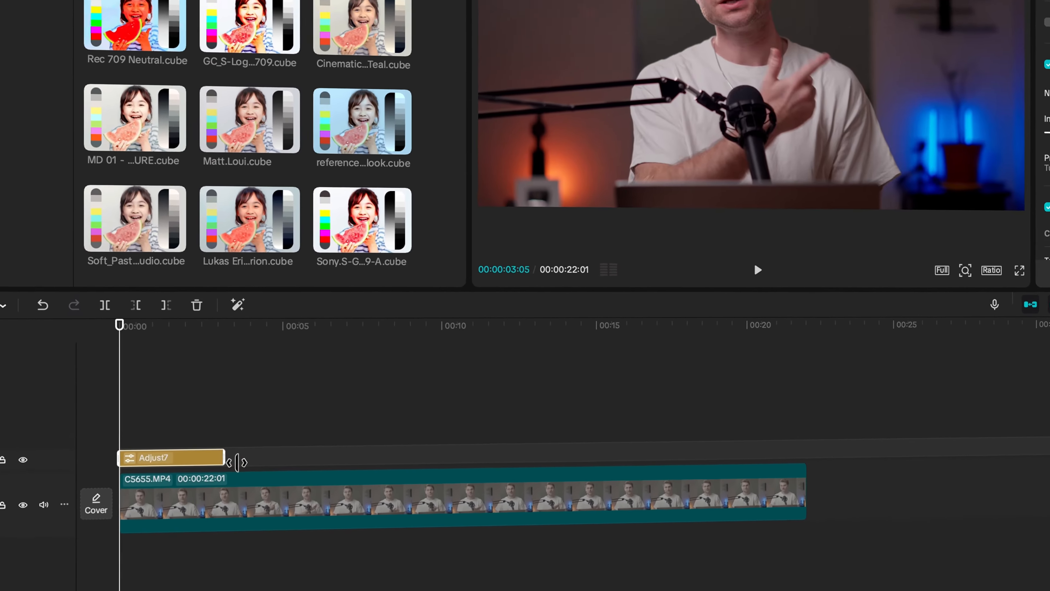
{"action": "left_click_drag", "start_coordinate": [237, 463], "coordinate": [805, 459]}
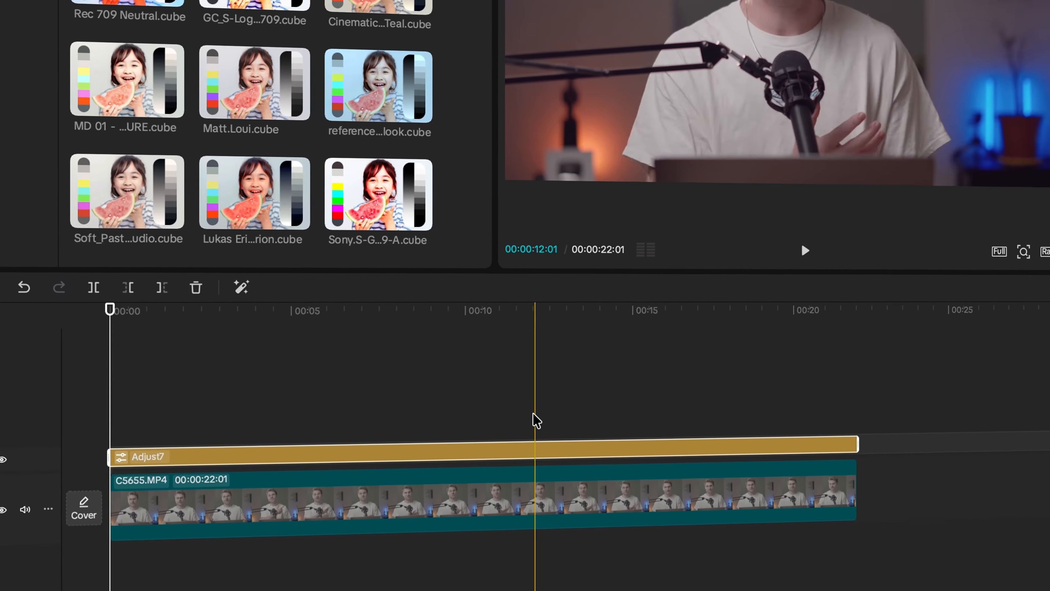
{"action": "left_click", "coordinate": [537, 420]}
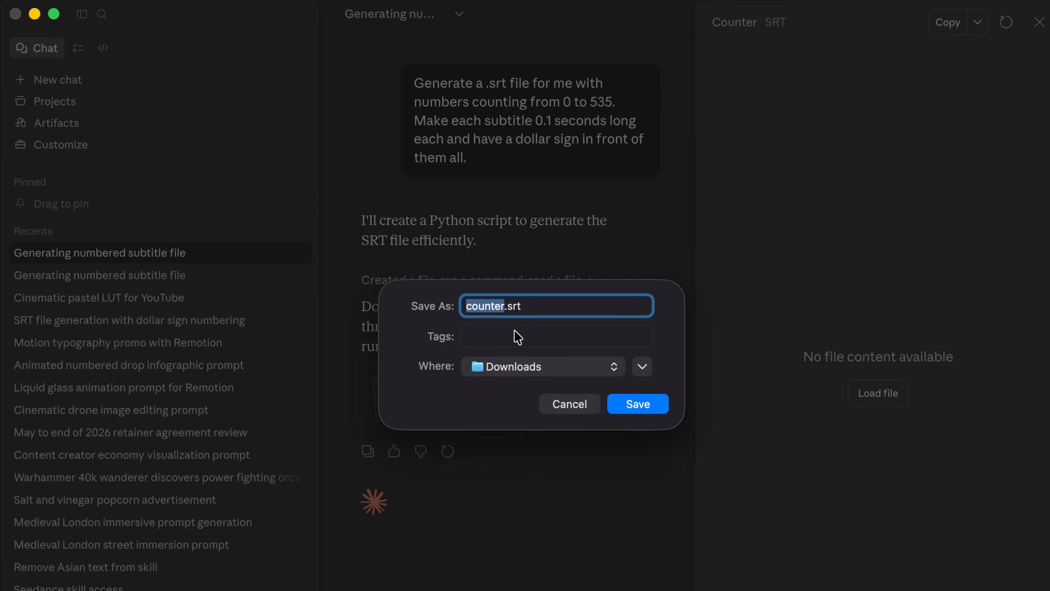
Save Claude's generated counter.srt to Downloads and add it to the CapCut timeline above the adjustment layer.
{"action": "left_click", "coordinate": [653, 409]}
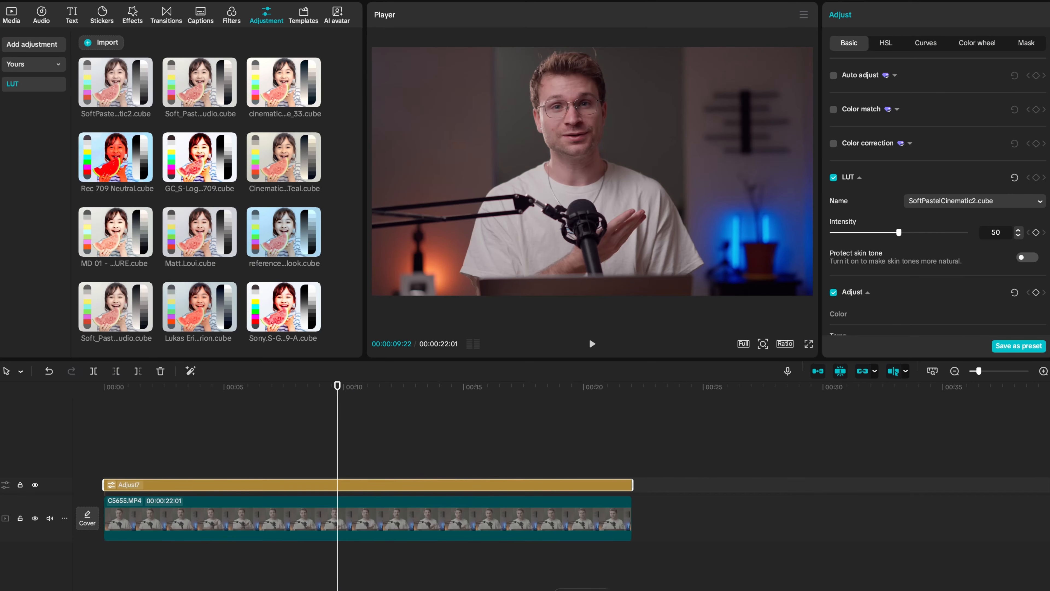
{"action": "left_click", "coordinate": [582, 590]}
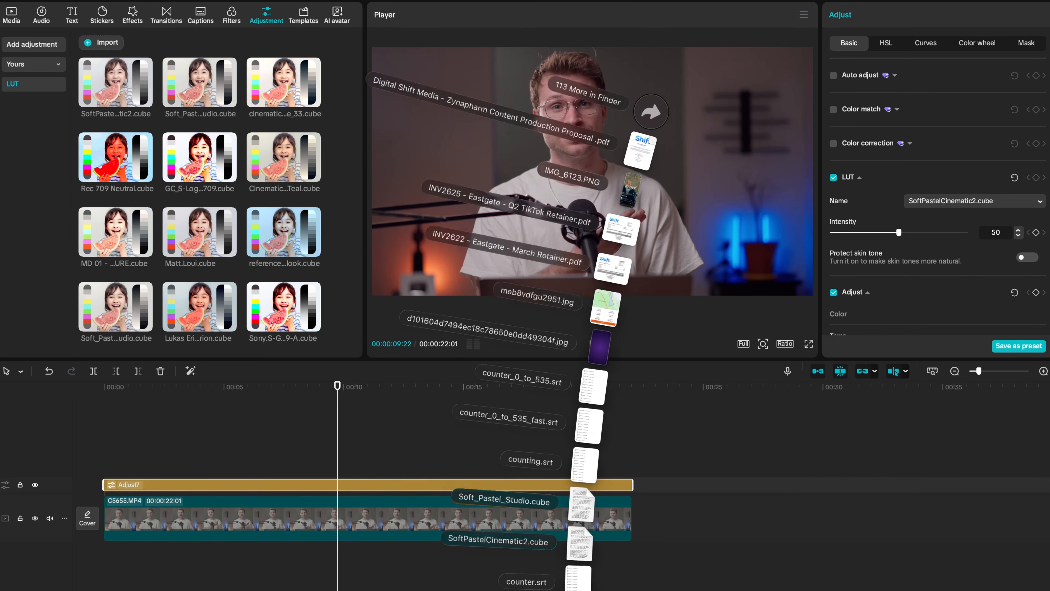
{"action": "left_click_drag", "start_coordinate": [584, 575], "coordinate": [245, 452]}
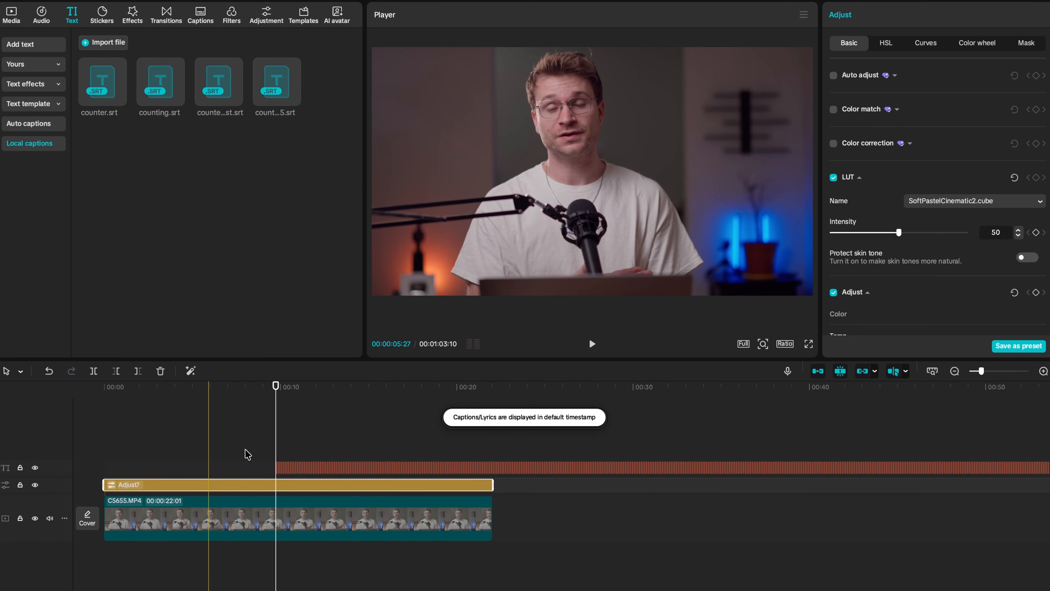
Preview the counter captions, select them all and style them in red Figtree Bold at font size 24.
{"action": "scroll", "coordinate": [247, 455], "scroll_direction": "up", "scroll_amount": 10}
{"action": "scroll", "coordinate": [477, 457], "scroll_direction": "up", "scroll_amount": 5}
{"action": "left_click", "coordinate": [462, 457]}
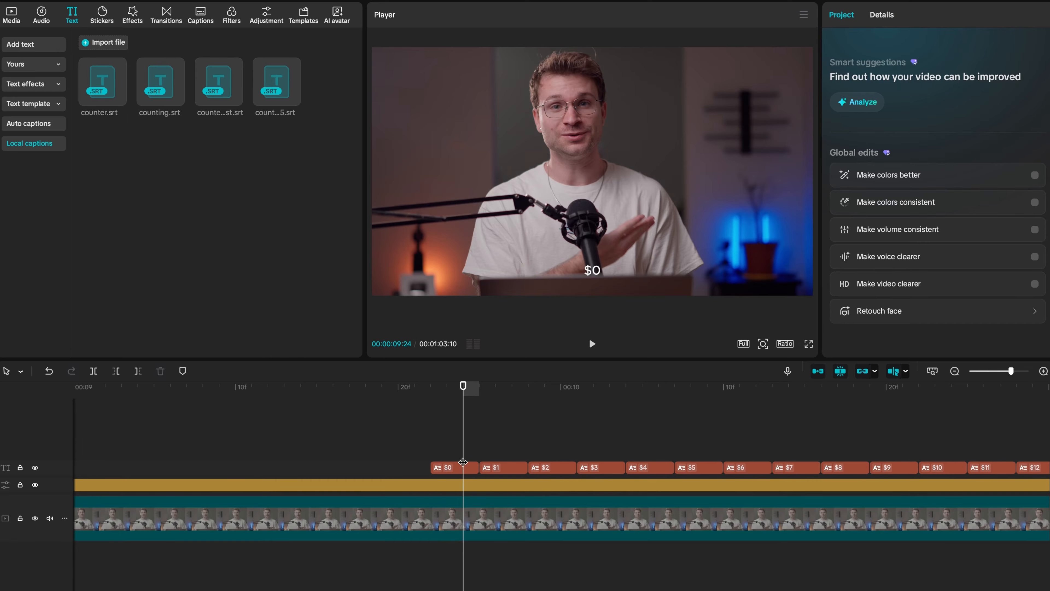
{"action": "scroll", "coordinate": [784, 439], "scroll_direction": "down", "scroll_amount": 2}
{"action": "scroll", "coordinate": [785, 438], "scroll_direction": "down", "scroll_amount": 6}
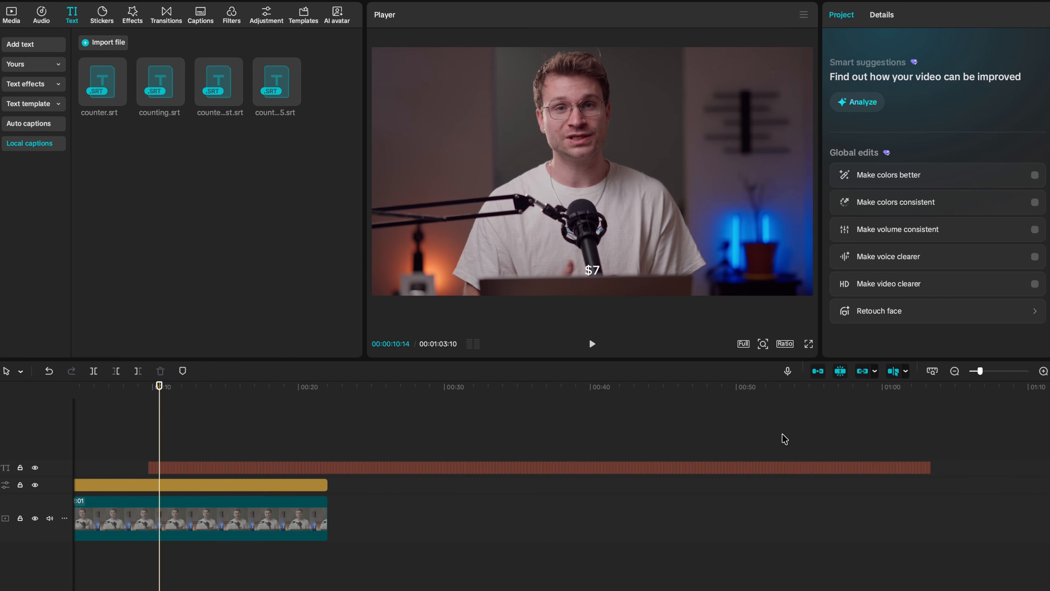
{"action": "left_click_drag", "start_coordinate": [980, 448], "coordinate": [131, 472]}
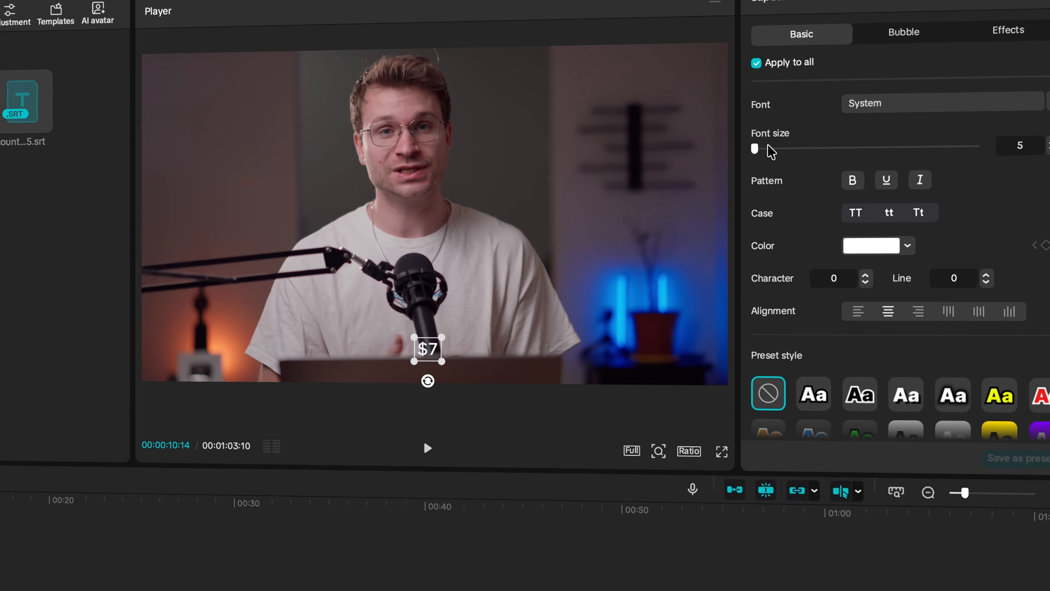
{"action": "left_click_drag", "start_coordinate": [756, 148], "coordinate": [770, 148]}
{"action": "left_click", "coordinate": [909, 104]}
{"action": "left_click", "coordinate": [899, 181]}
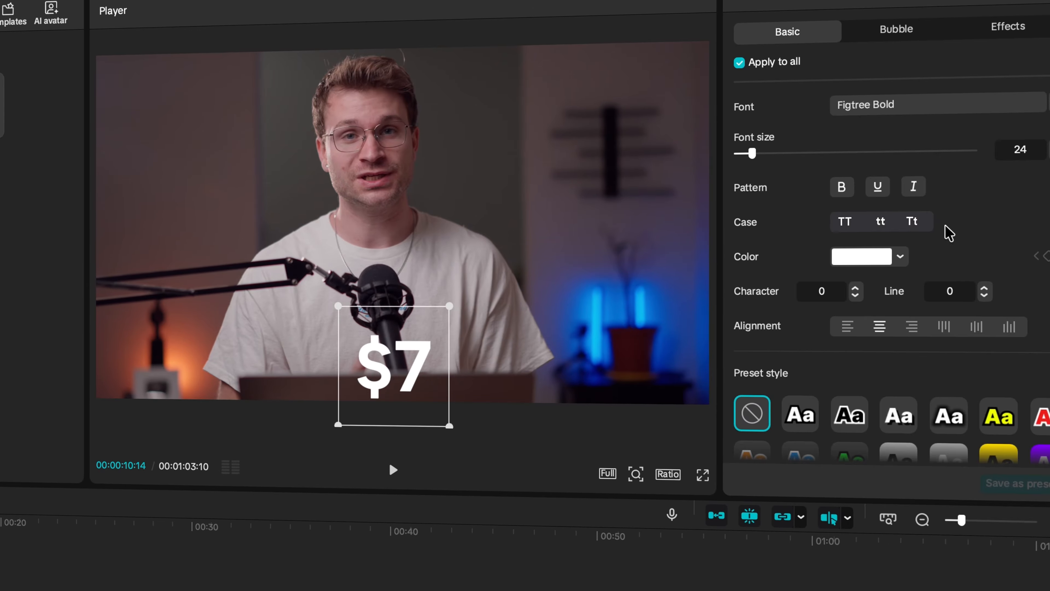
{"action": "left_click", "coordinate": [900, 257]}
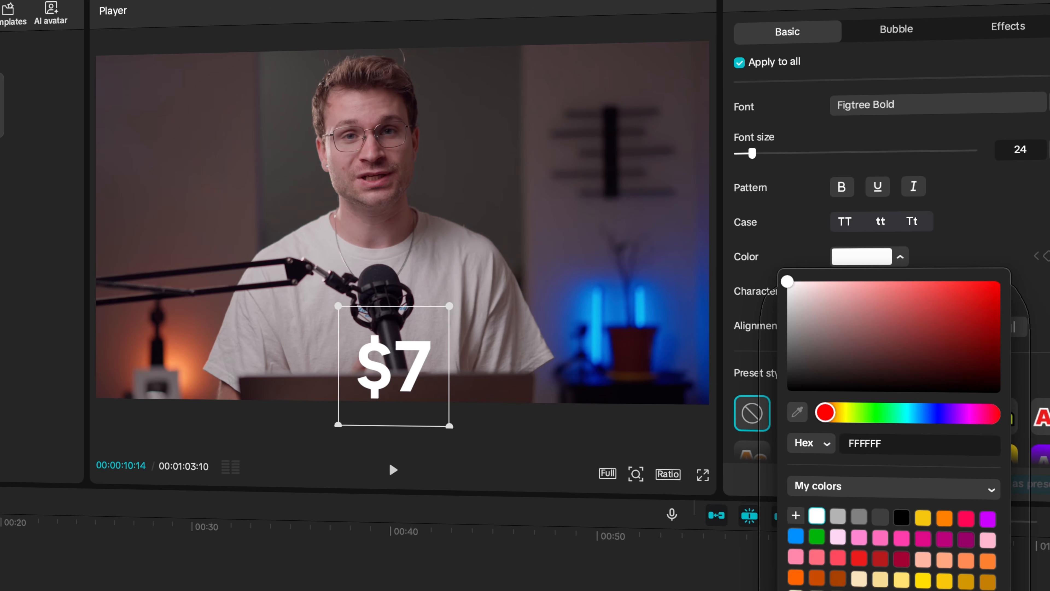
{"action": "left_click", "coordinate": [1001, 281]}
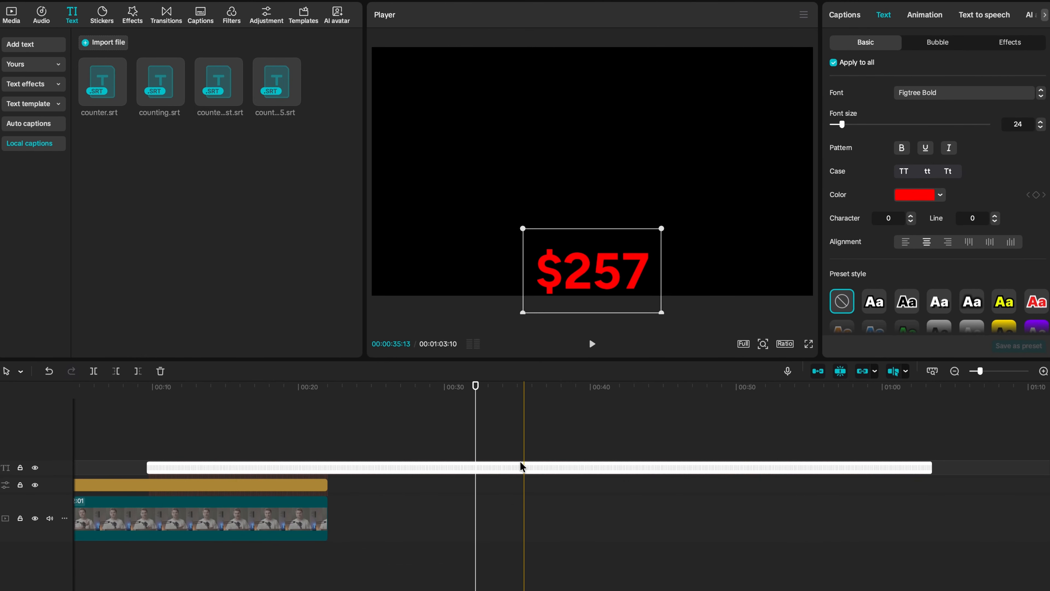
Combine the selected counter captions into a compound clip and set its speed to 10x.
{"action": "key", "text": "alt+g"}
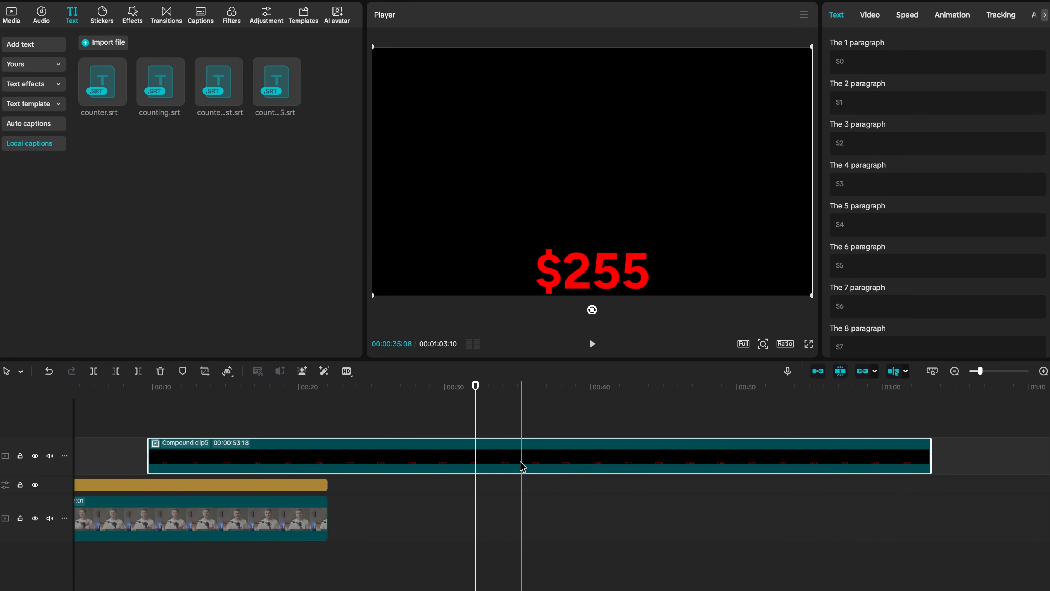
{"action": "left_click", "coordinate": [908, 19]}
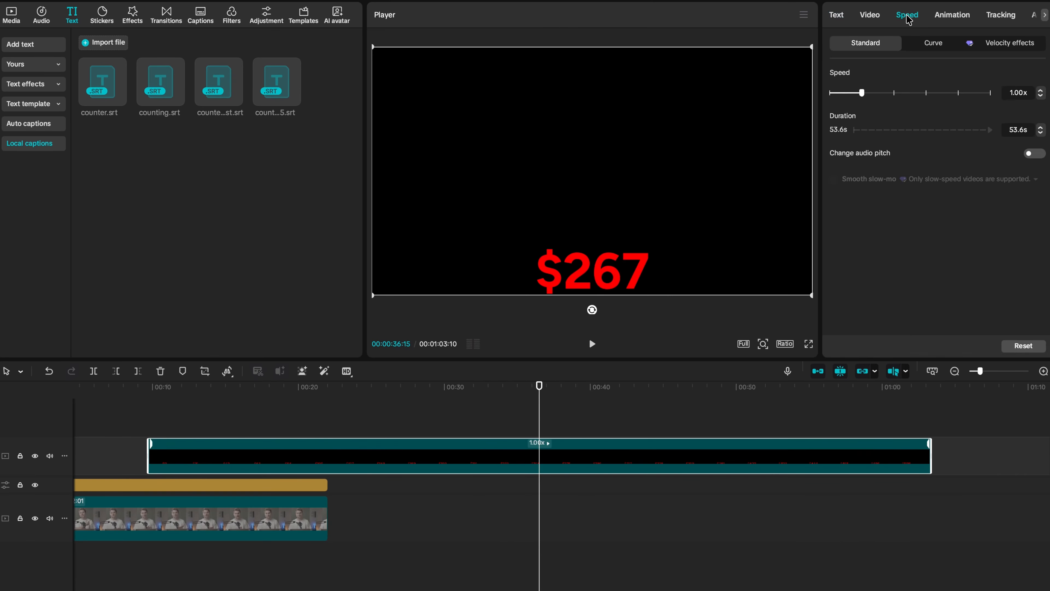
{"action": "left_click_drag", "start_coordinate": [944, 95], "coordinate": [942, 95]}
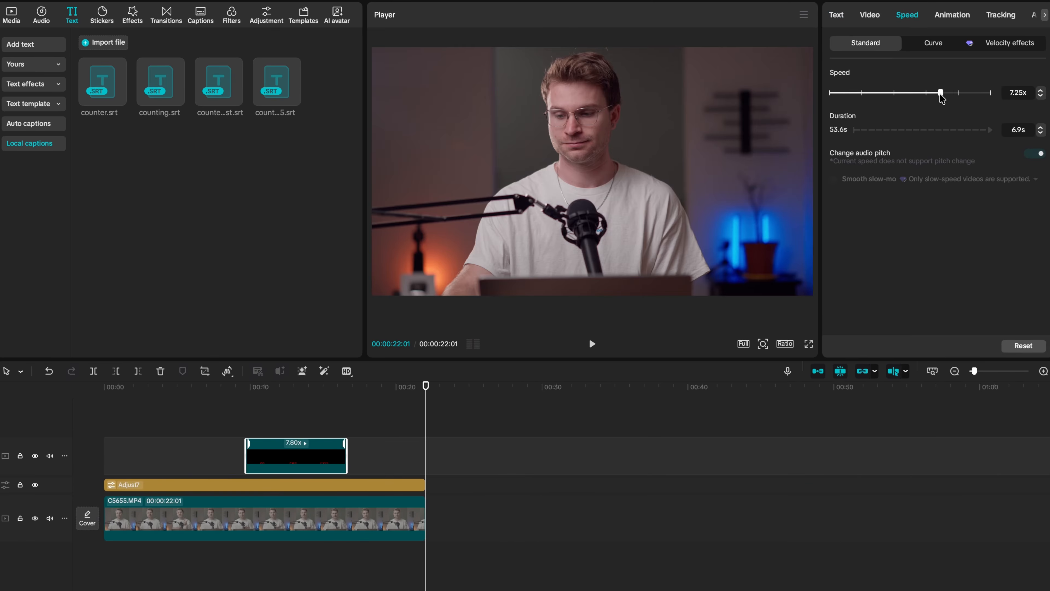
{"action": "key", "text": "super+equal"}
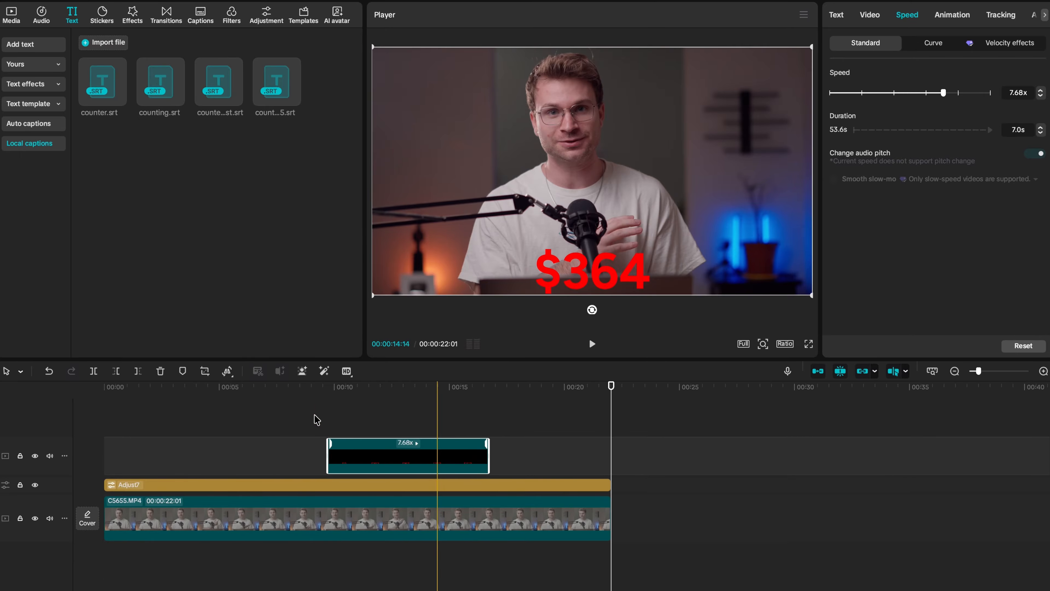
{"action": "left_click_drag", "start_coordinate": [943, 93], "coordinate": [956, 94]}
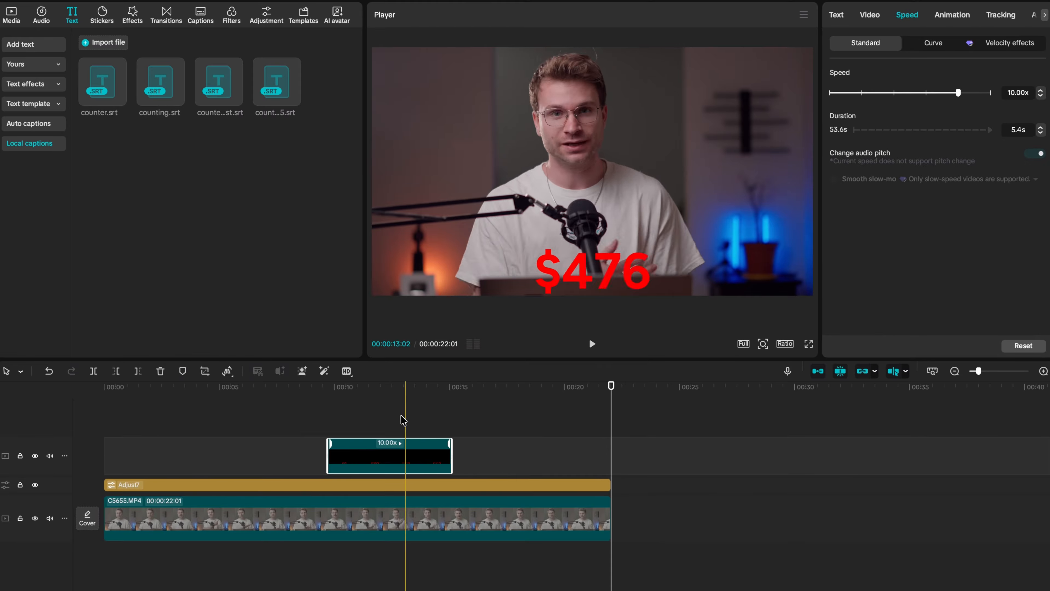
Move the counter compound clip so the dollar amount sits beside the speaker's head, in the frame's upper right.
{"action": "left_click", "coordinate": [387, 427]}
{"action": "left_click_drag", "start_coordinate": [645, 276], "coordinate": [647, 231]}
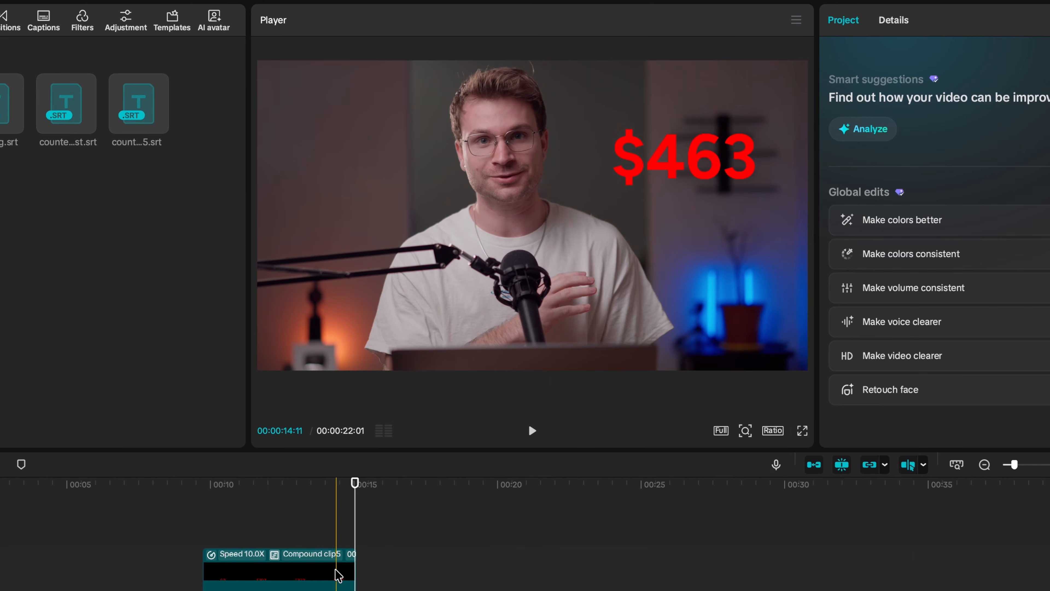
Open the counter compound clip for editing and bring up the last caption, $535.
{"action": "double_click", "coordinate": [351, 574]}
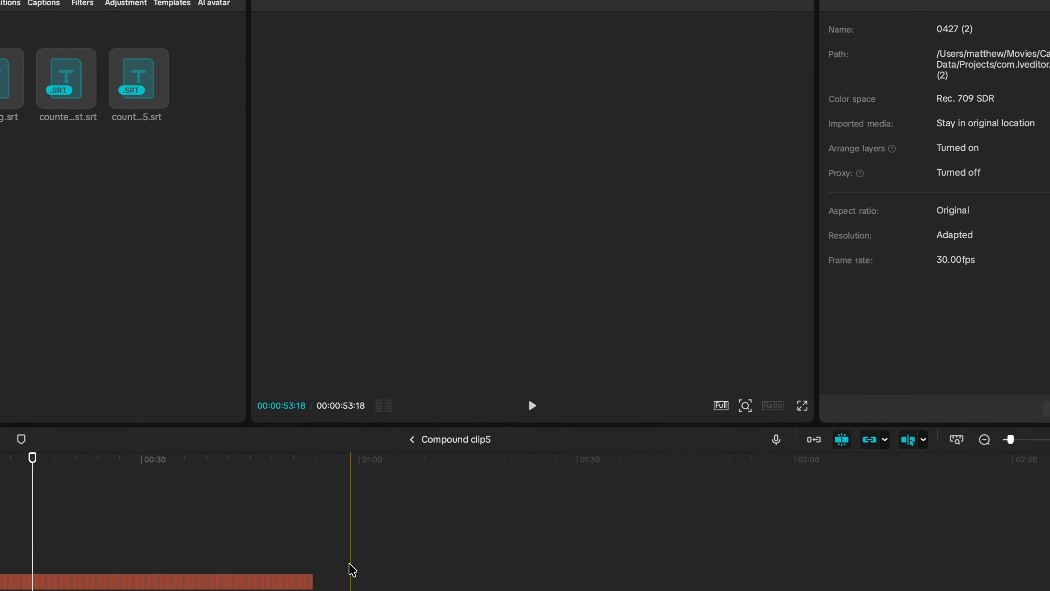
{"action": "key", "text": "super+equal"}
{"action": "key", "text": "super+equal"}
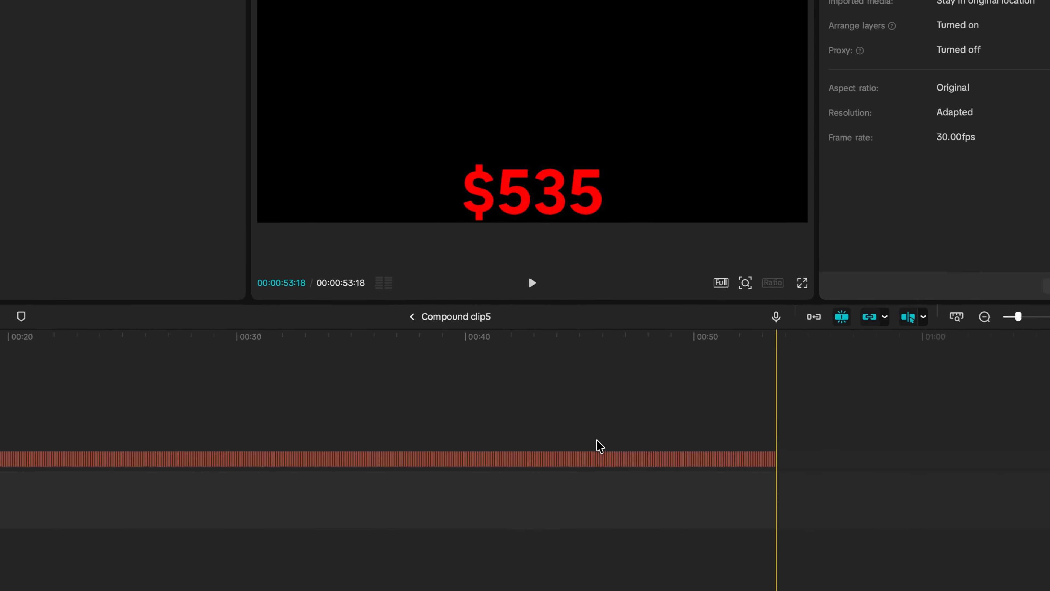
{"action": "scroll", "coordinate": [597, 438], "scroll_direction": "right", "scroll_amount": 1}
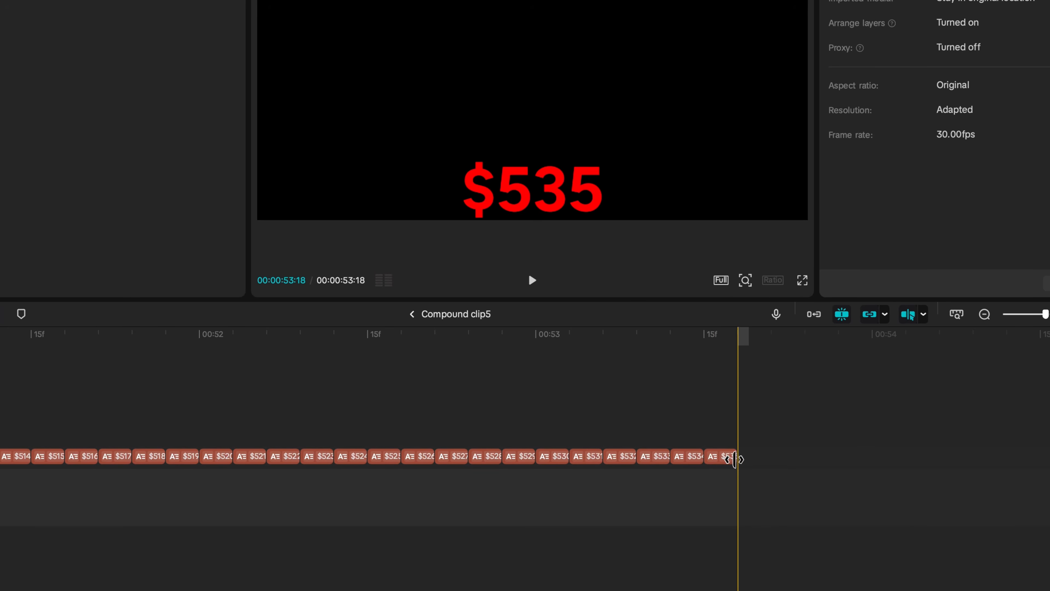
Extend the final $535 caption so the compound clip's contents end at 00:00:59:14, and return to the main timeline.
{"action": "left_click_drag", "start_coordinate": [734, 459], "coordinate": [830, 462]}
{"action": "key", "text": "super+minus"}
{"action": "key", "text": "super+minus"}
{"action": "scroll", "coordinate": [896, 465], "scroll_direction": "right", "scroll_amount": 8}
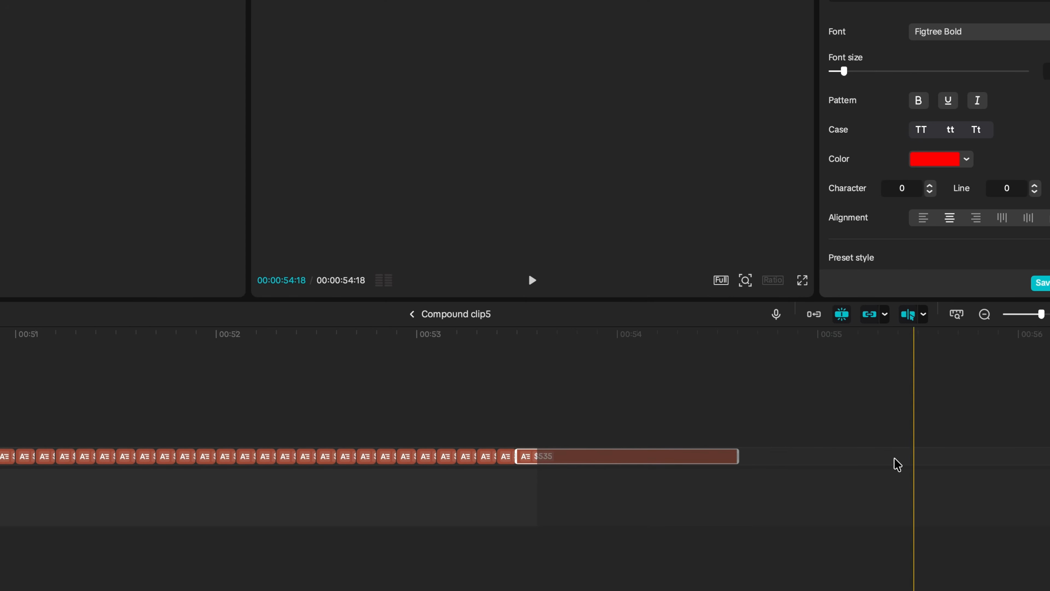
{"action": "left_click_drag", "start_coordinate": [737, 457], "coordinate": [1049, 459]}
{"action": "key", "text": "super+minus"}
{"action": "key", "text": "super+minus"}
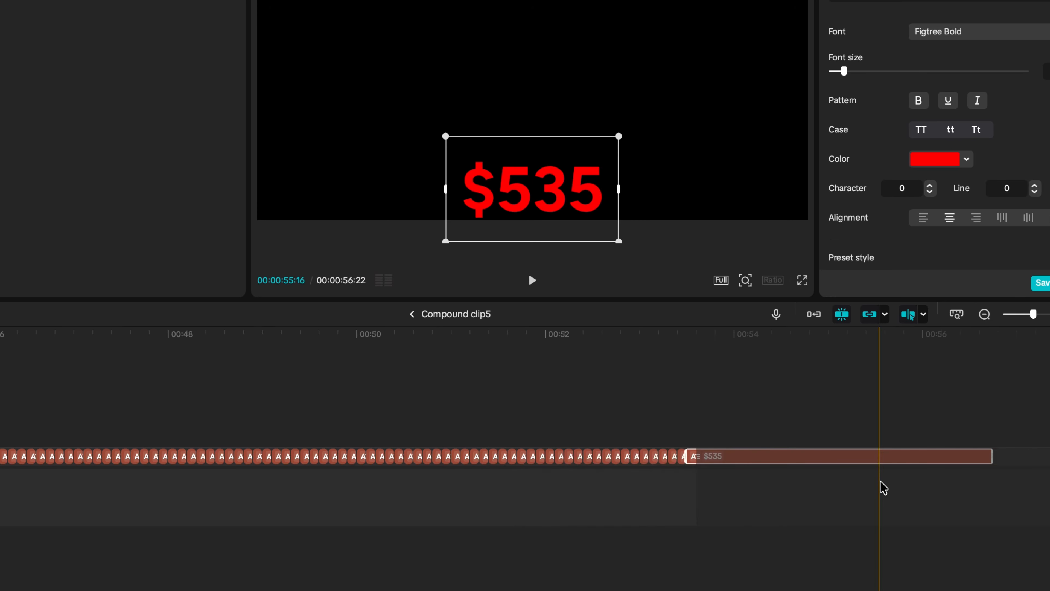
{"action": "scroll", "coordinate": [882, 487], "scroll_direction": "right", "scroll_amount": 6}
{"action": "left_click_drag", "start_coordinate": [738, 458], "coordinate": [825, 456]}
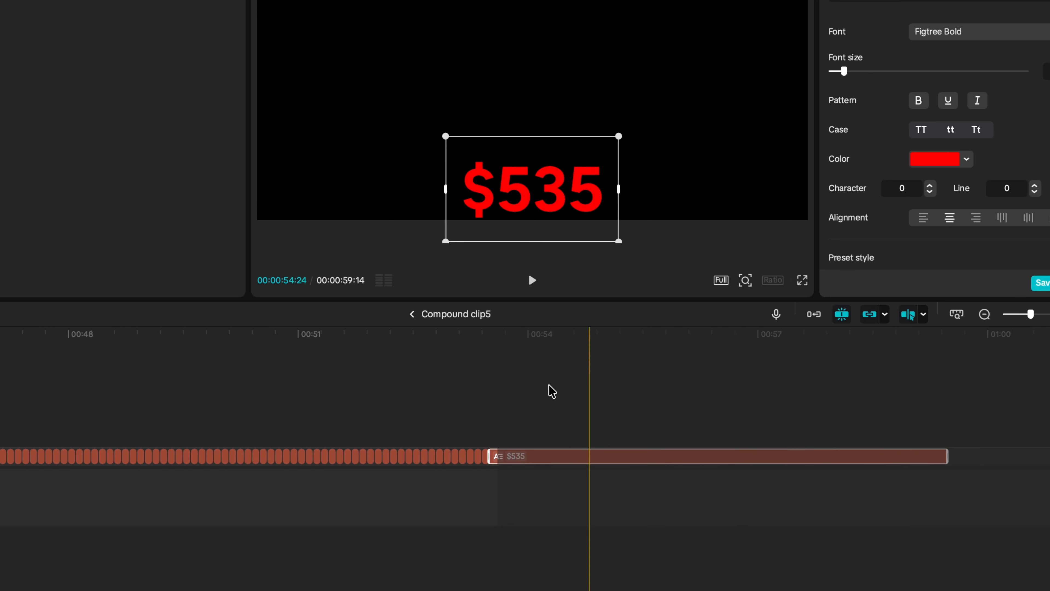
{"action": "left_click", "coordinate": [412, 314]}
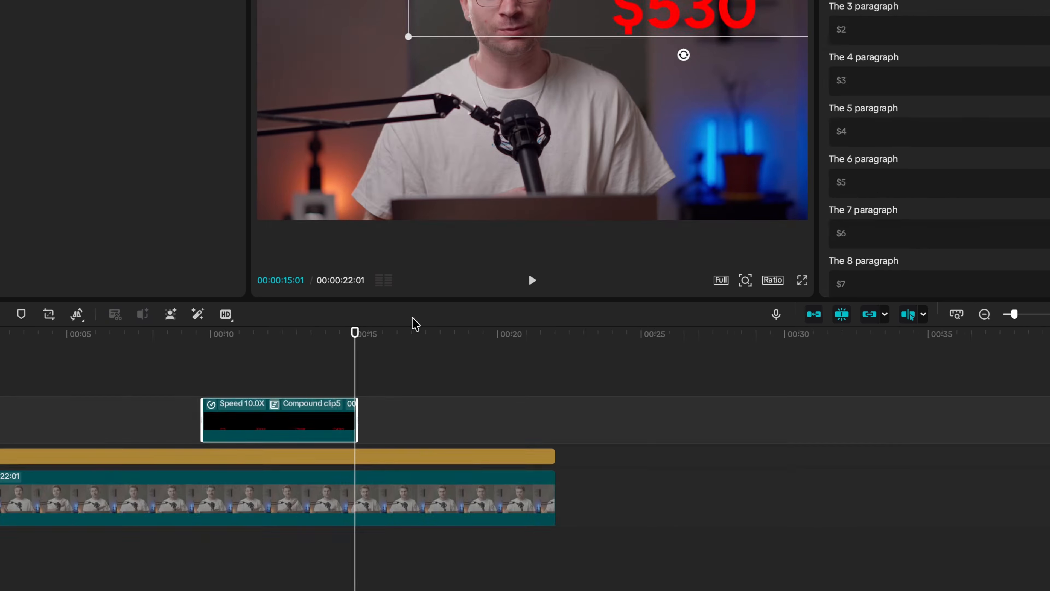